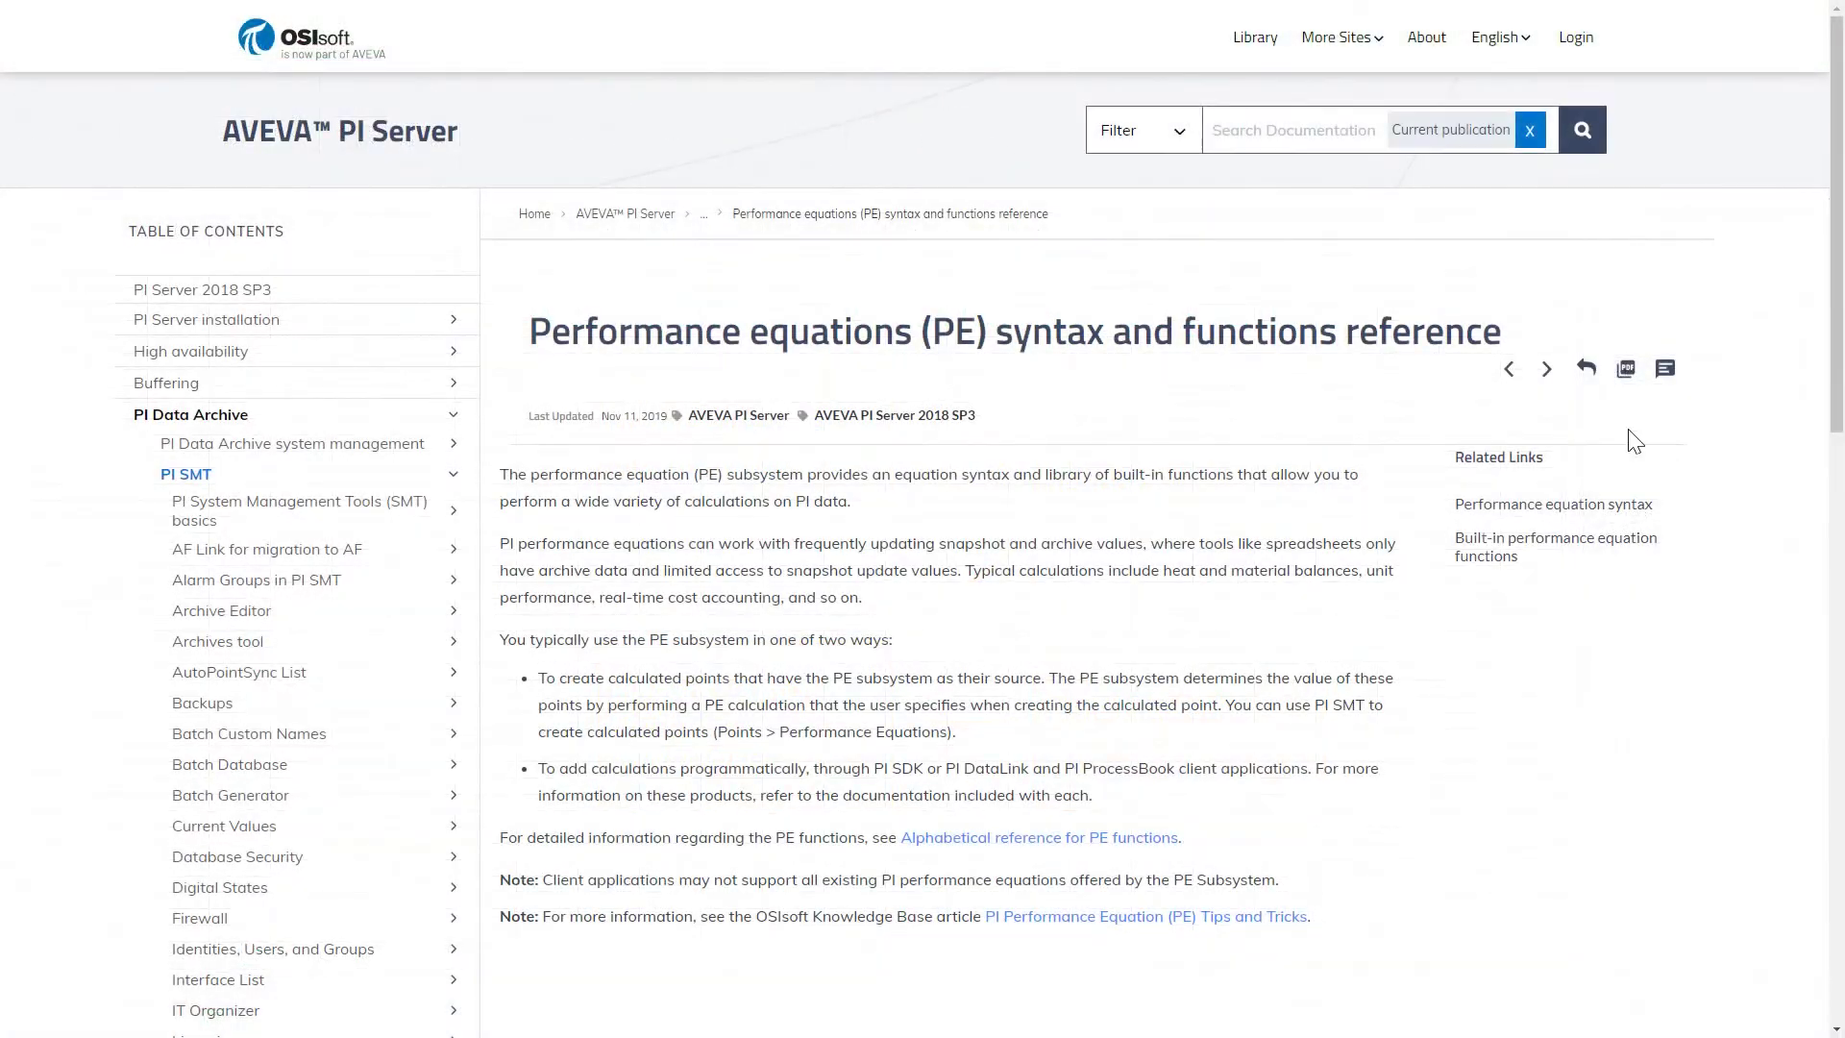
Advance two articles in the PI Server documentation to 'Performance equation arguments'.
click(1547, 371)
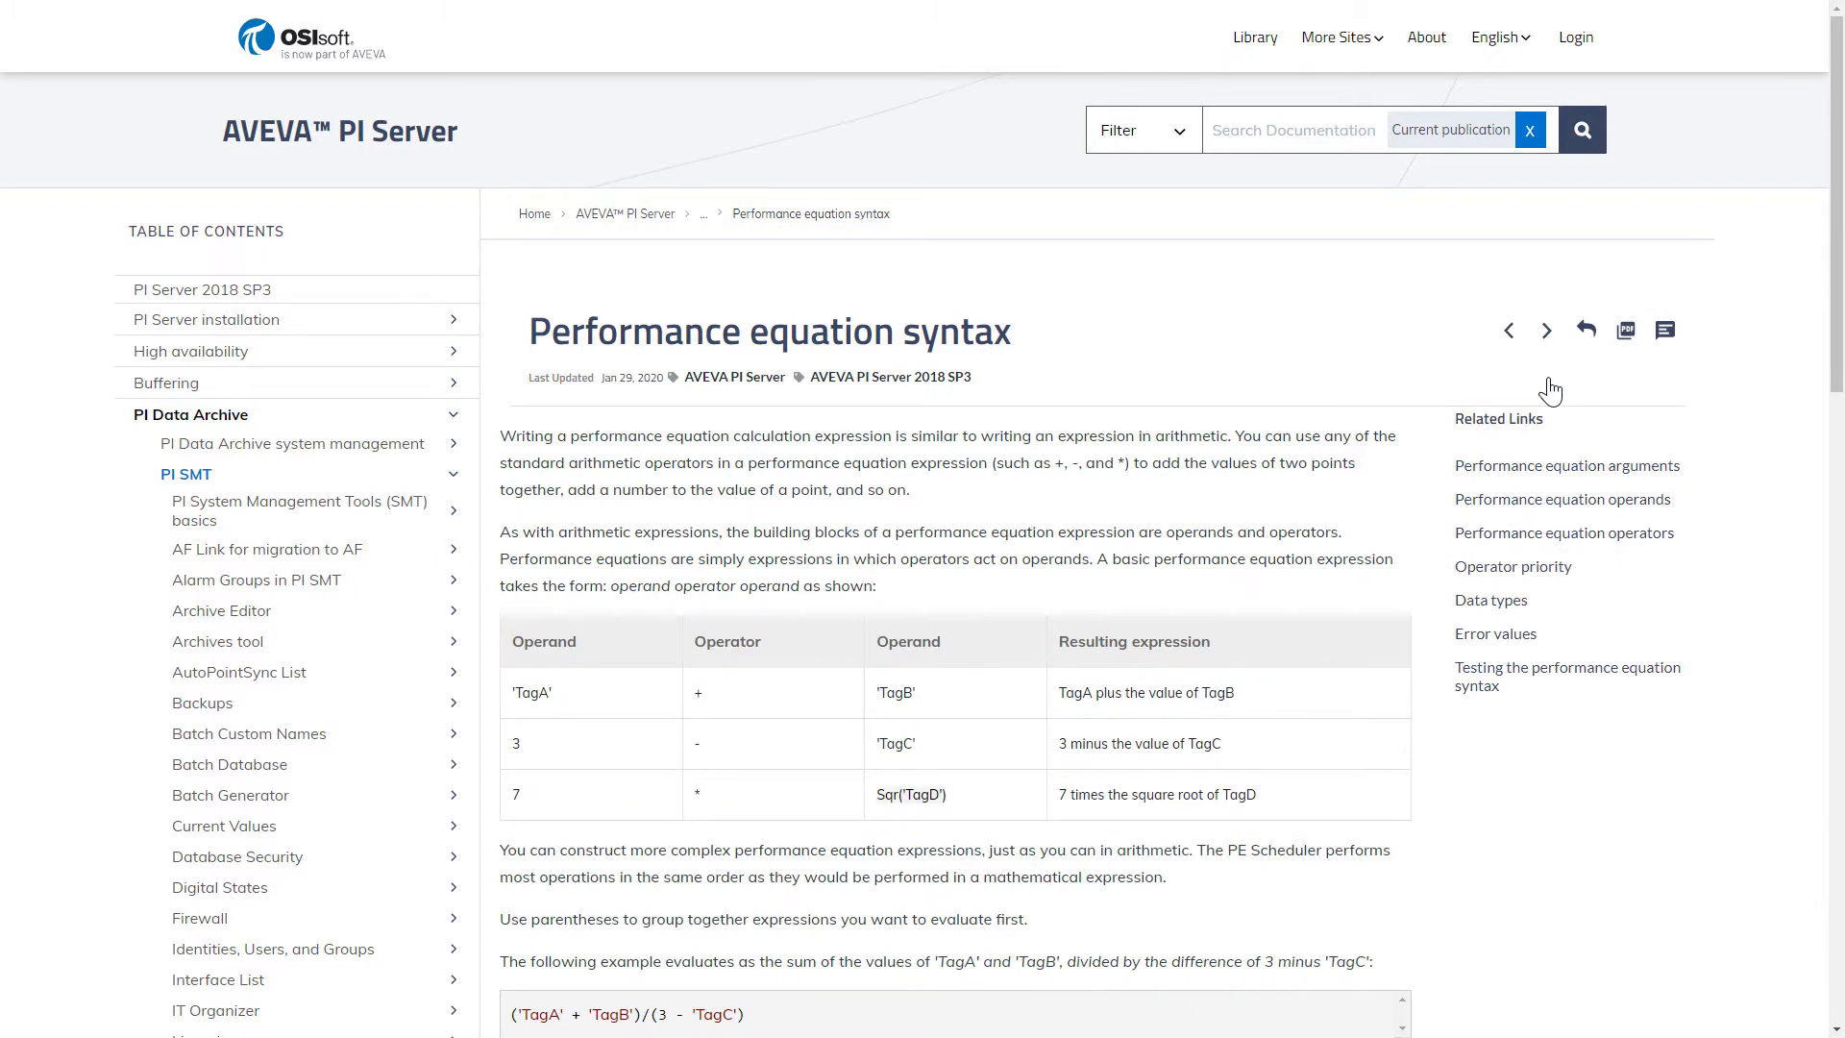
click(1548, 331)
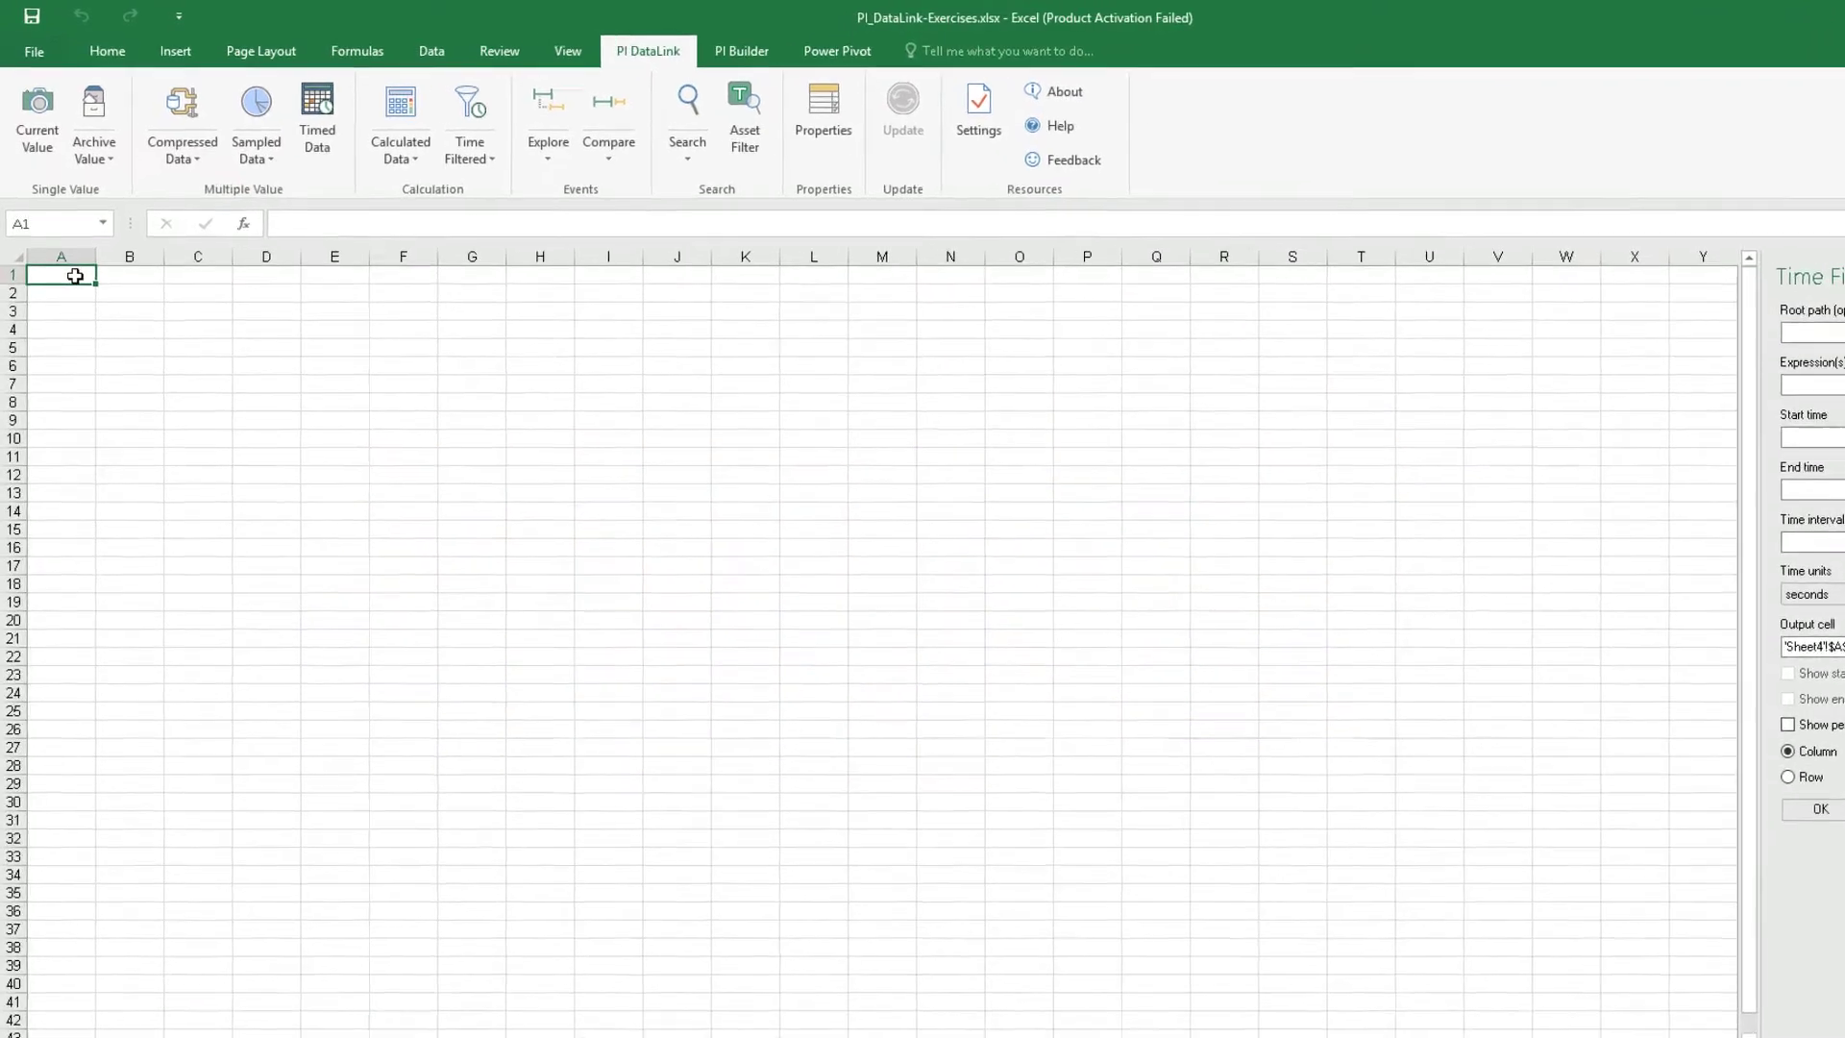
text(Time in CASC)
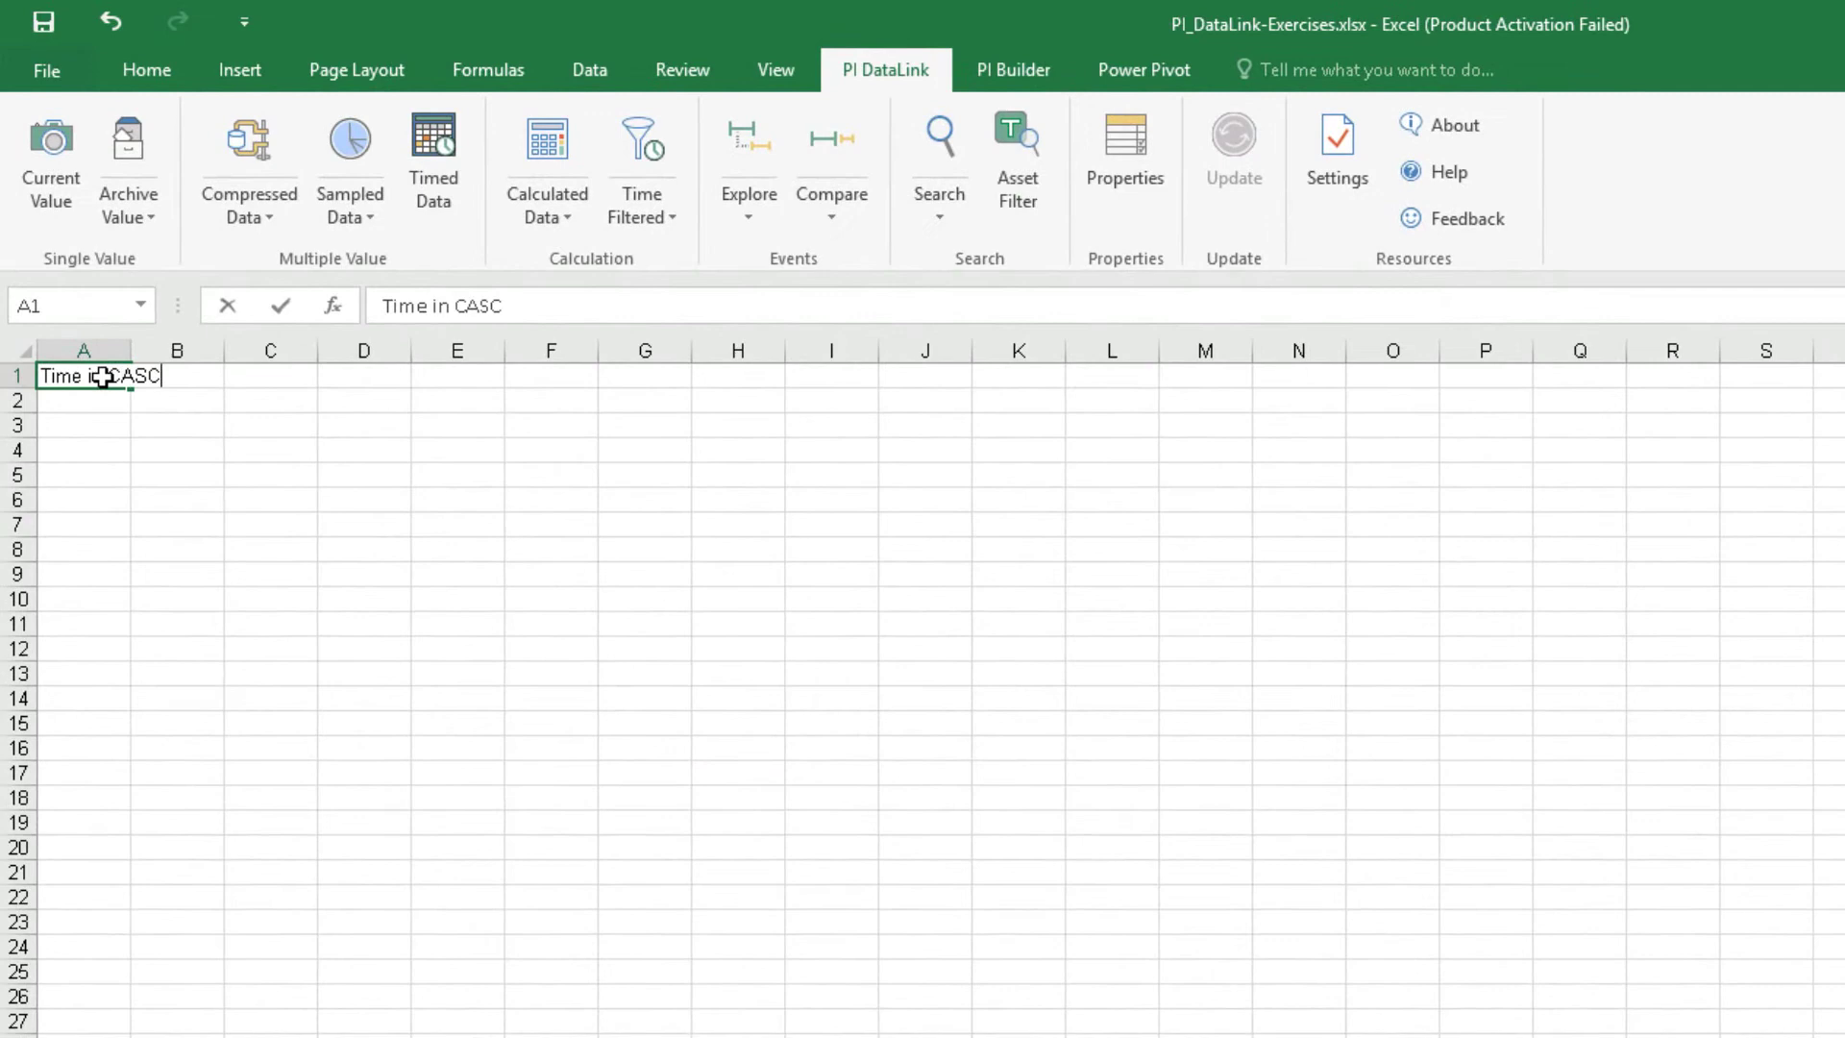
text(ADE mode (hours))
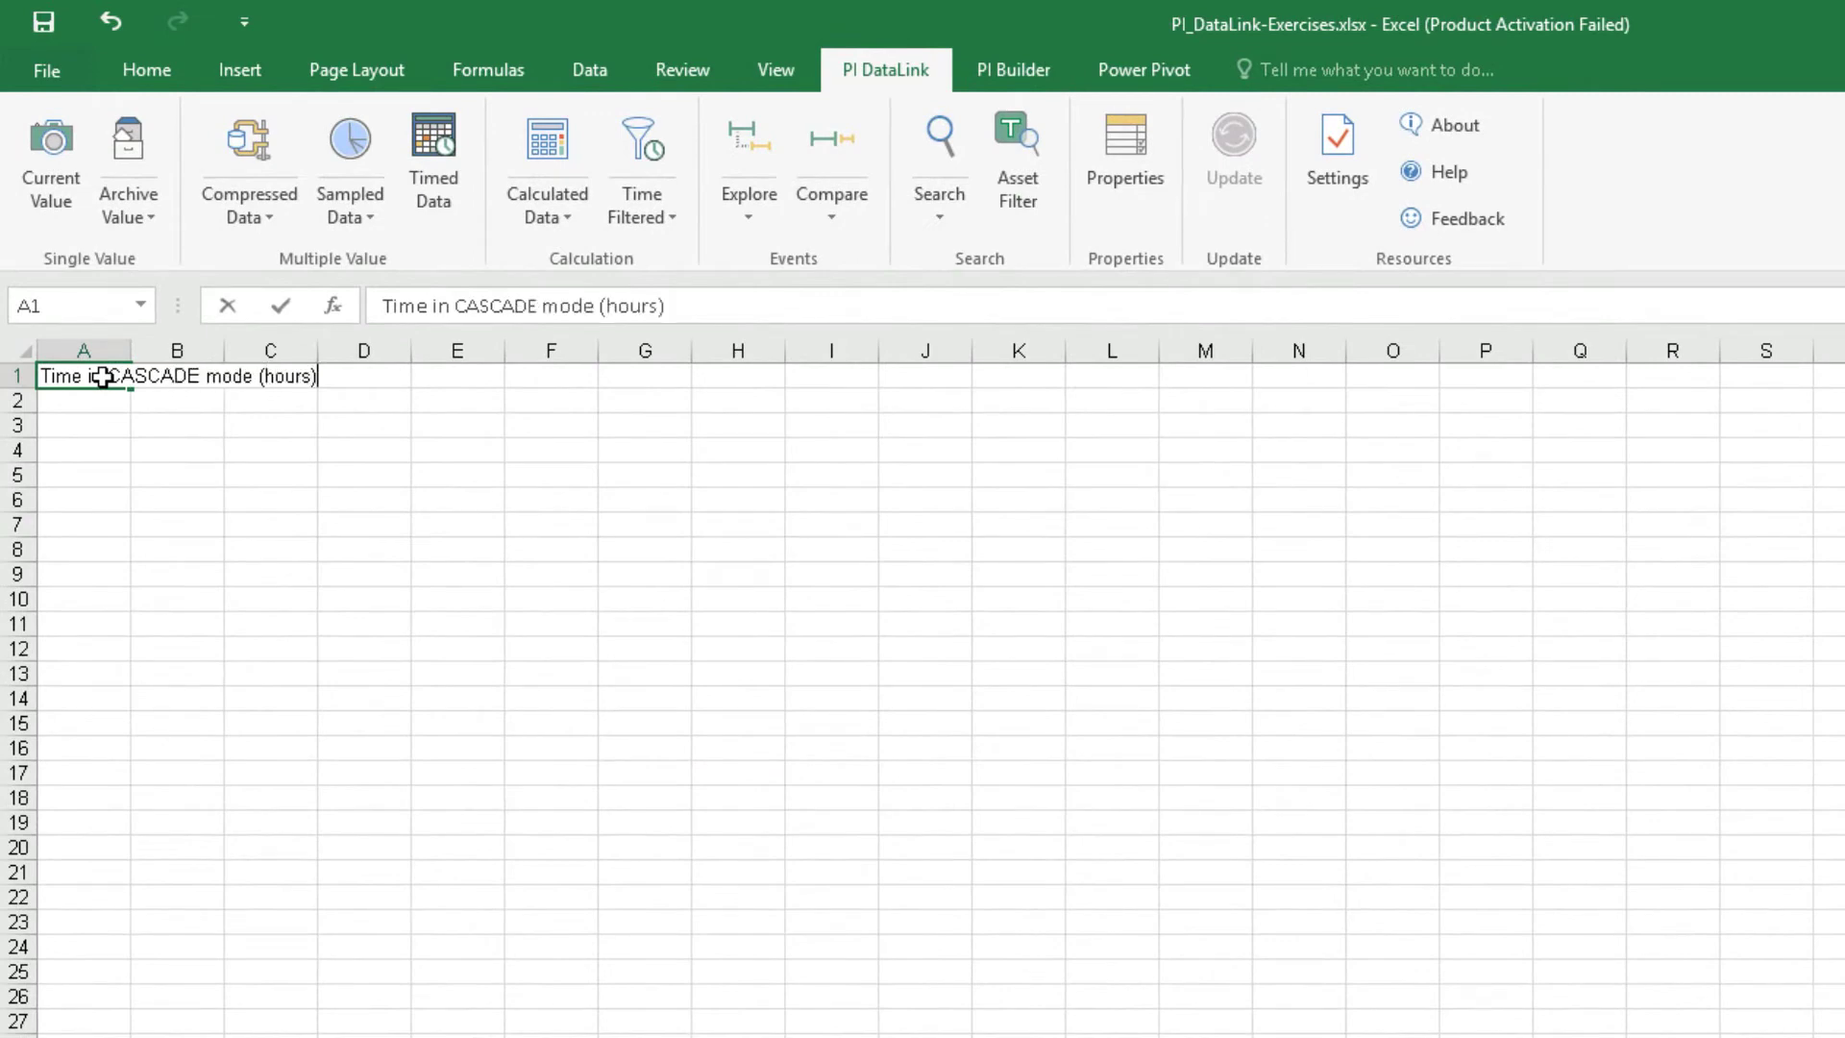
Confirm 'Time in CASCADE mode (hours)' as the header in cell A1.
key(Return)
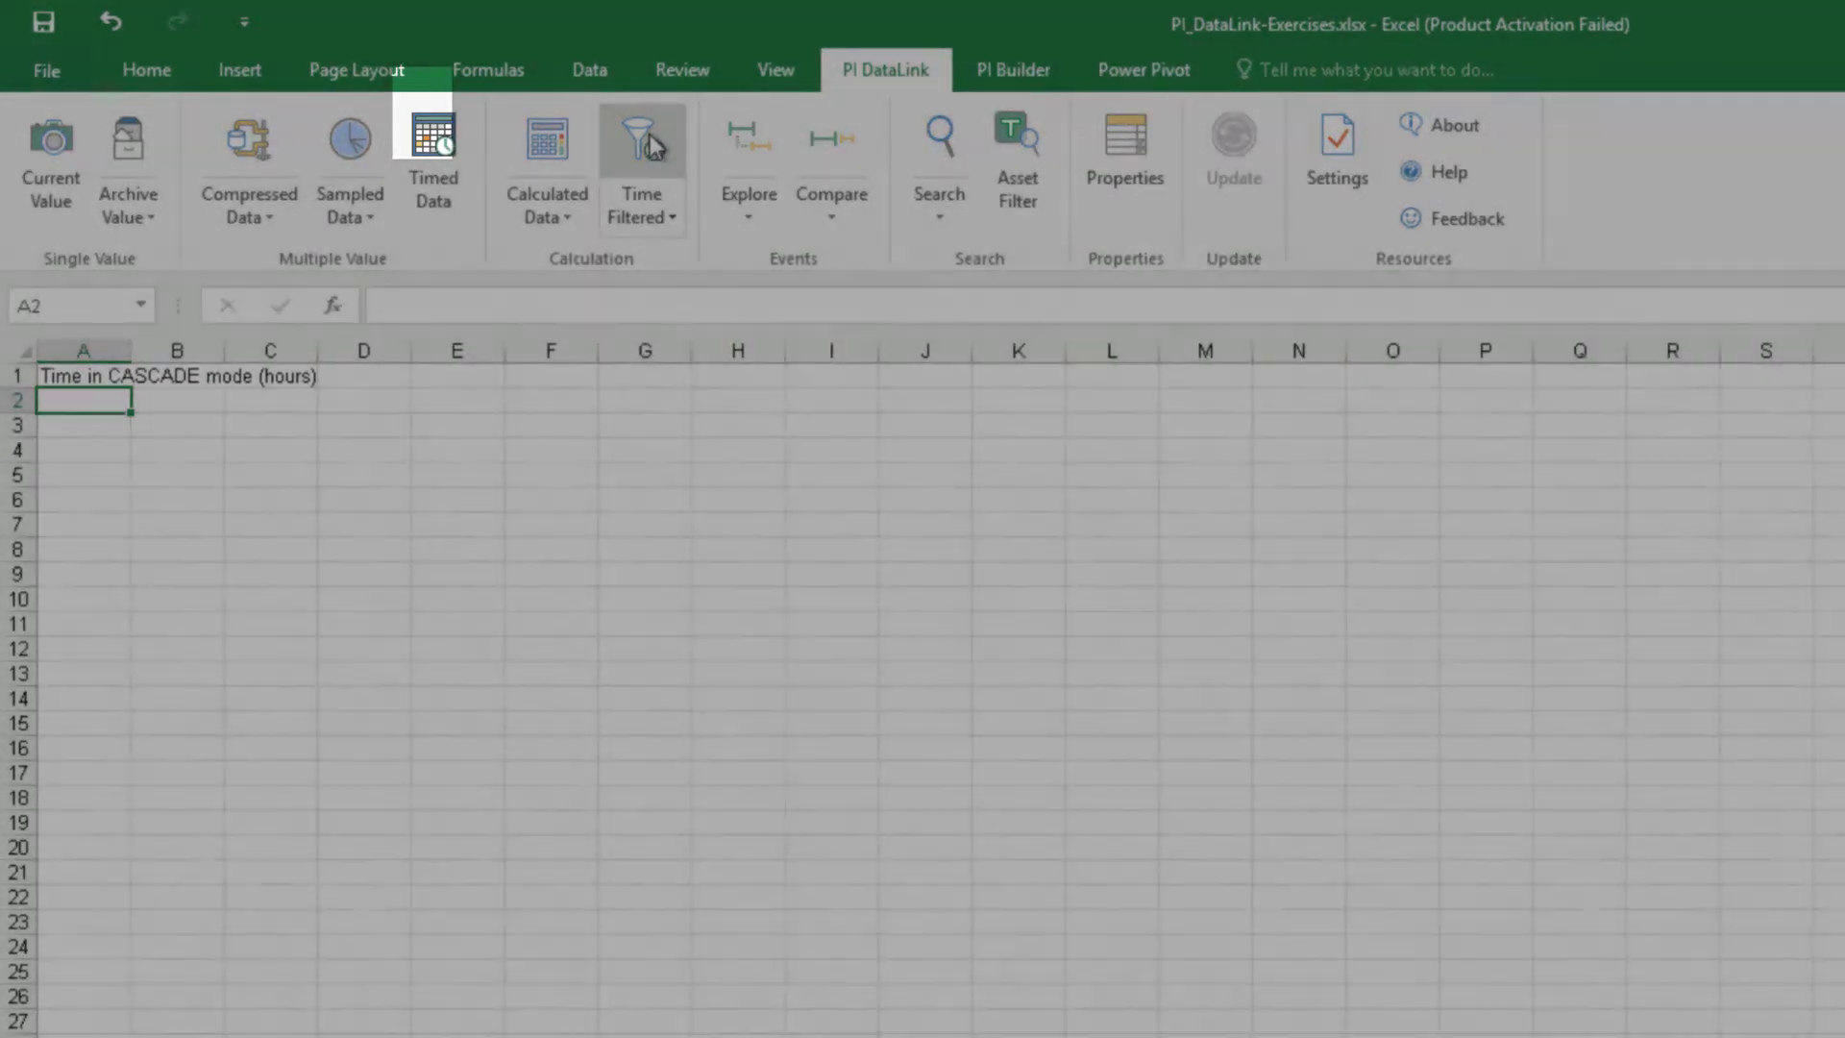
Apply Time Filtered for 'CDM158'="CASCADE" from T-3d to T in hours, giving 13.80139.
click(652, 144)
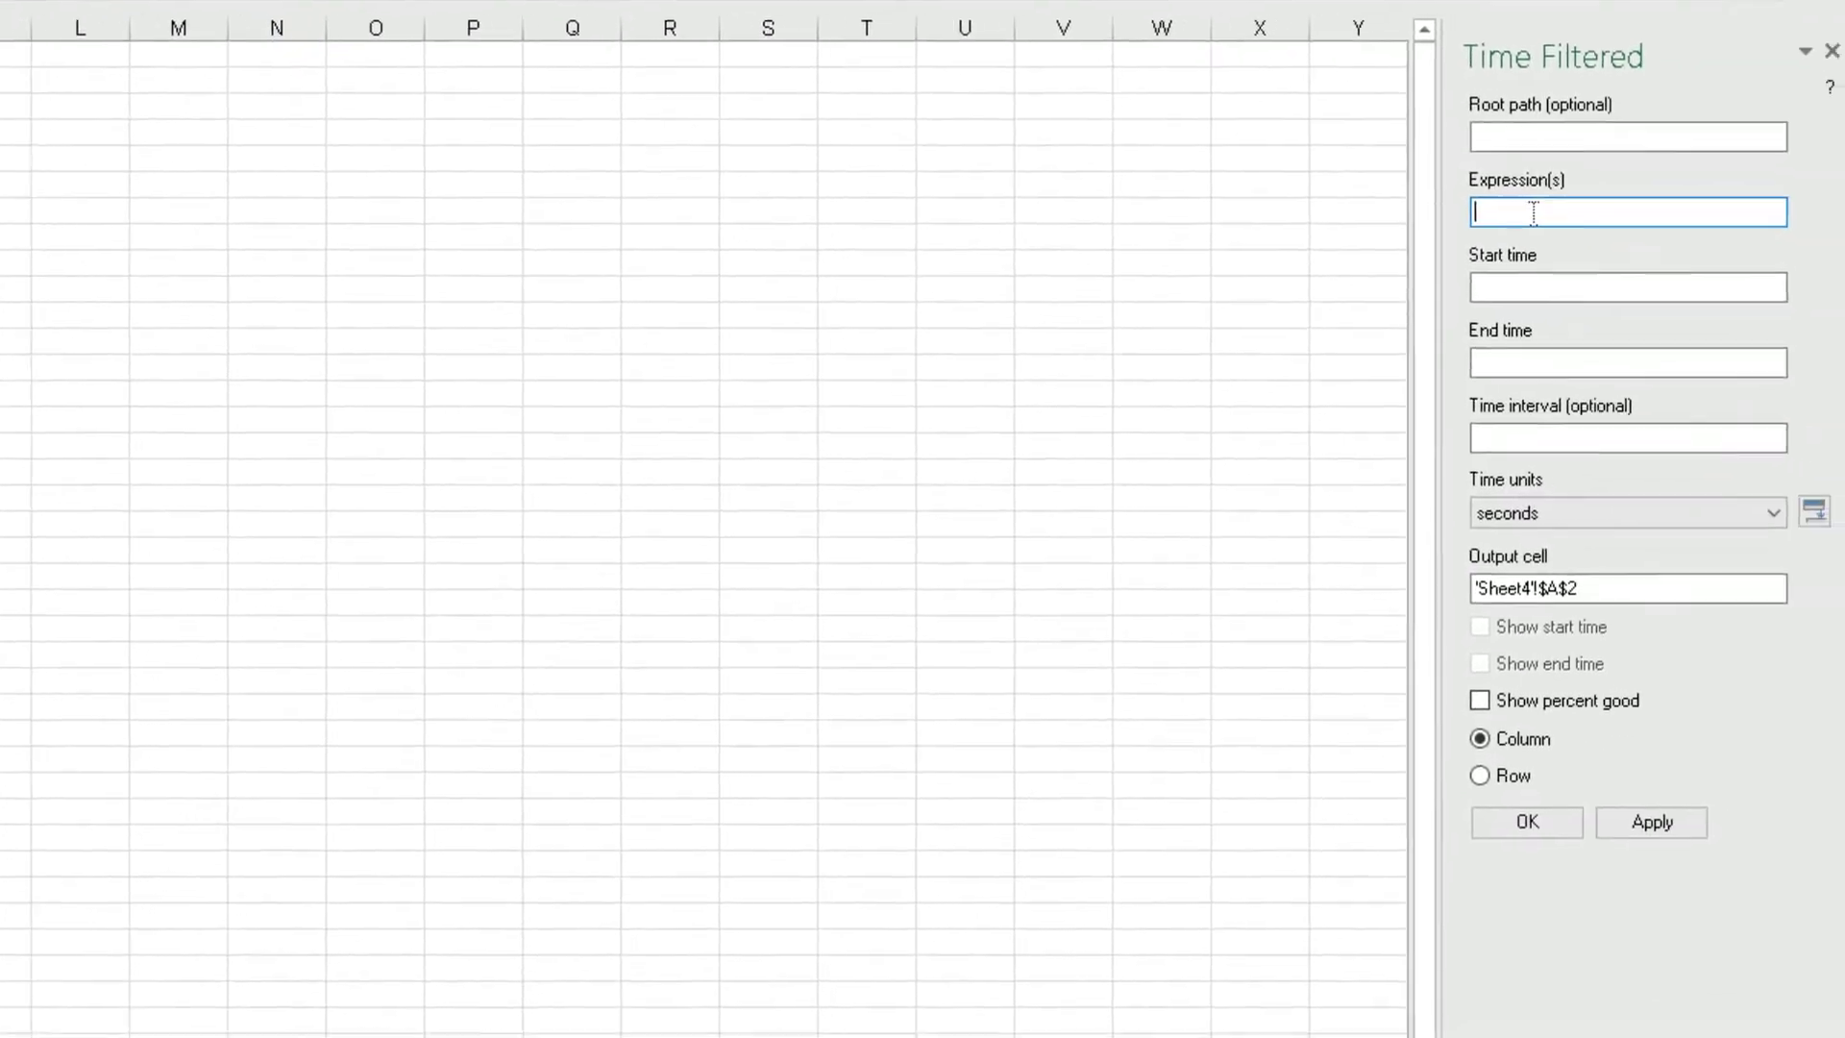
text('CDM)
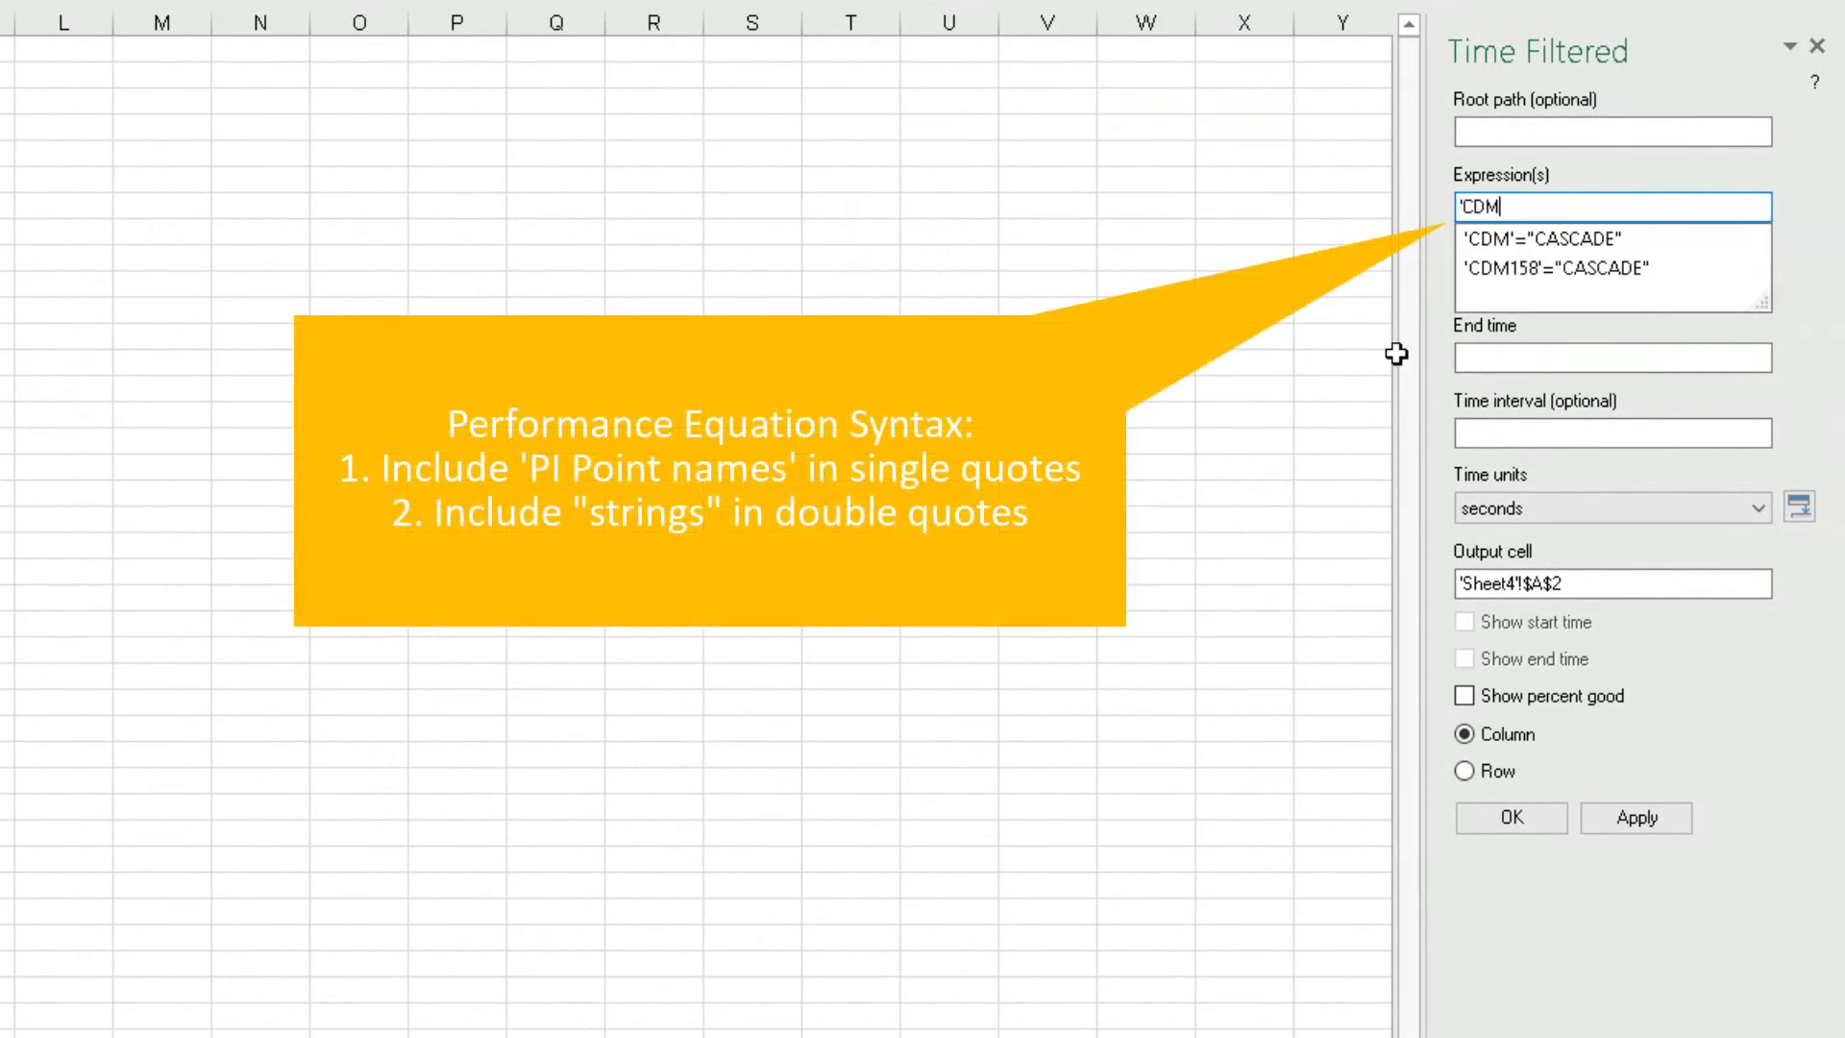
text(158)
text(')
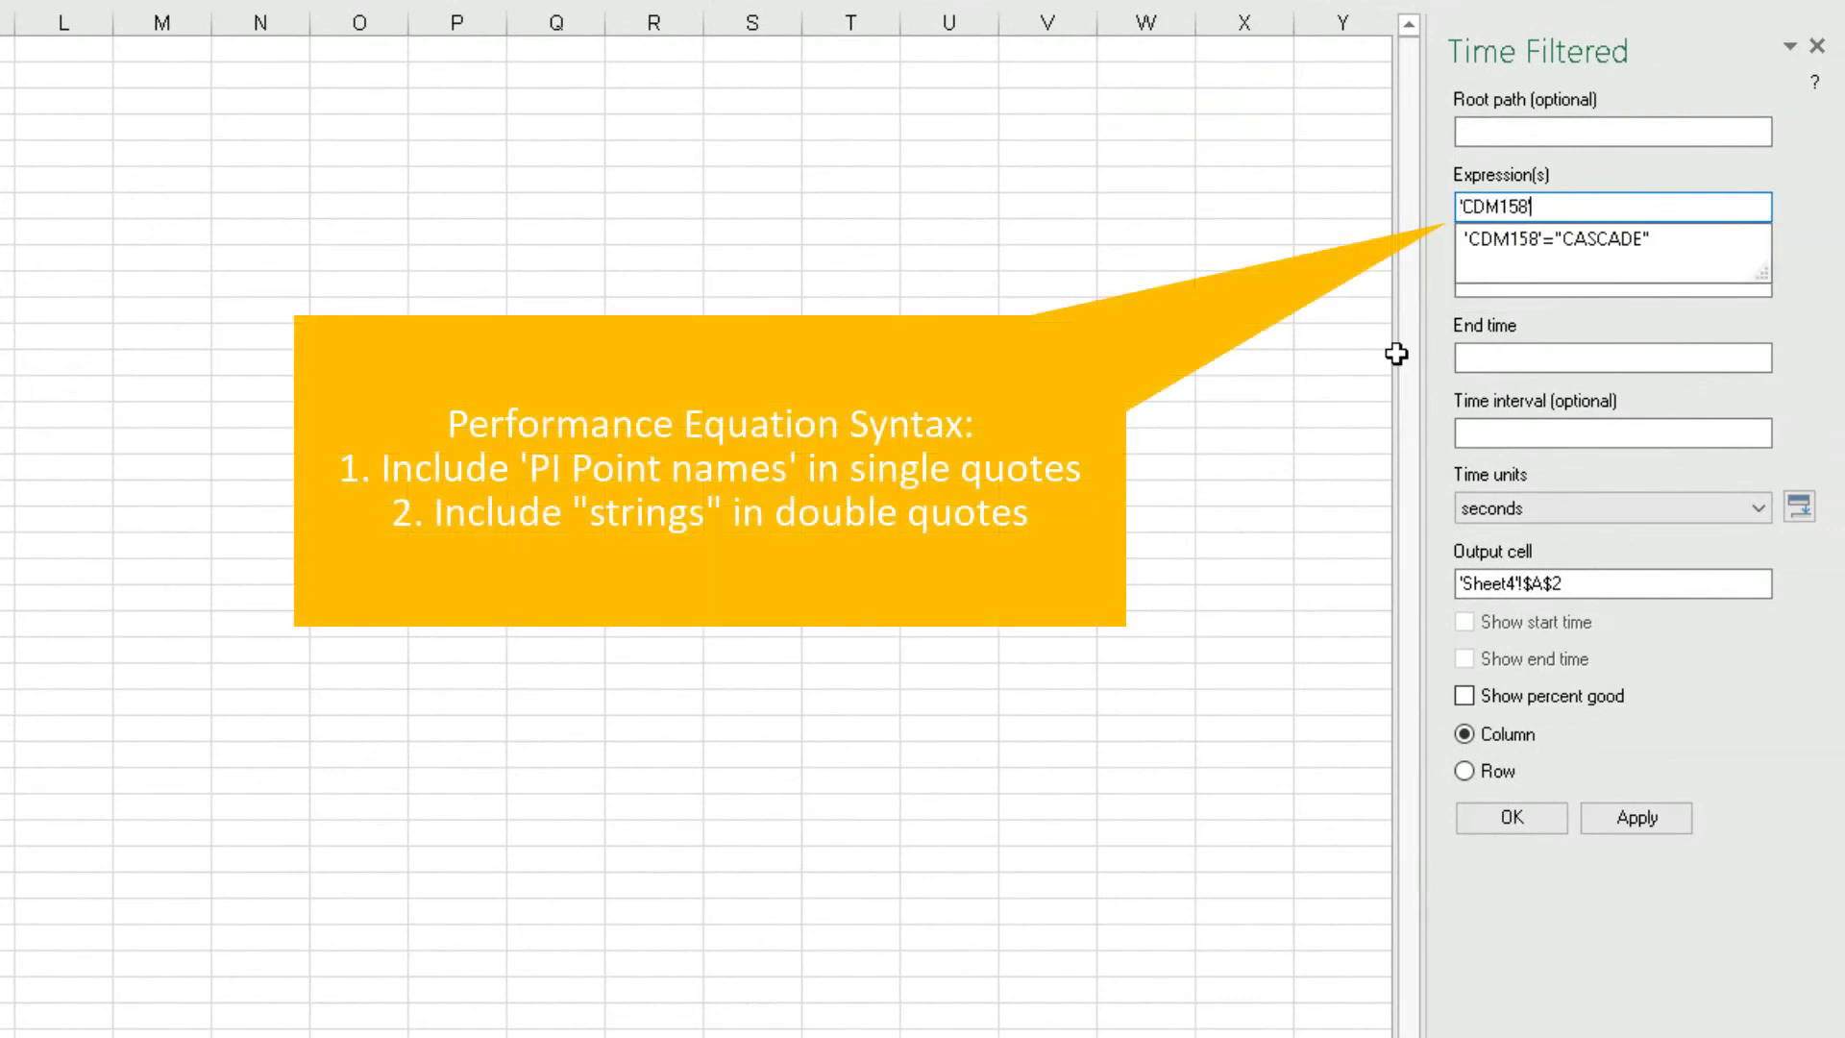
text(=")
text(CASCA)
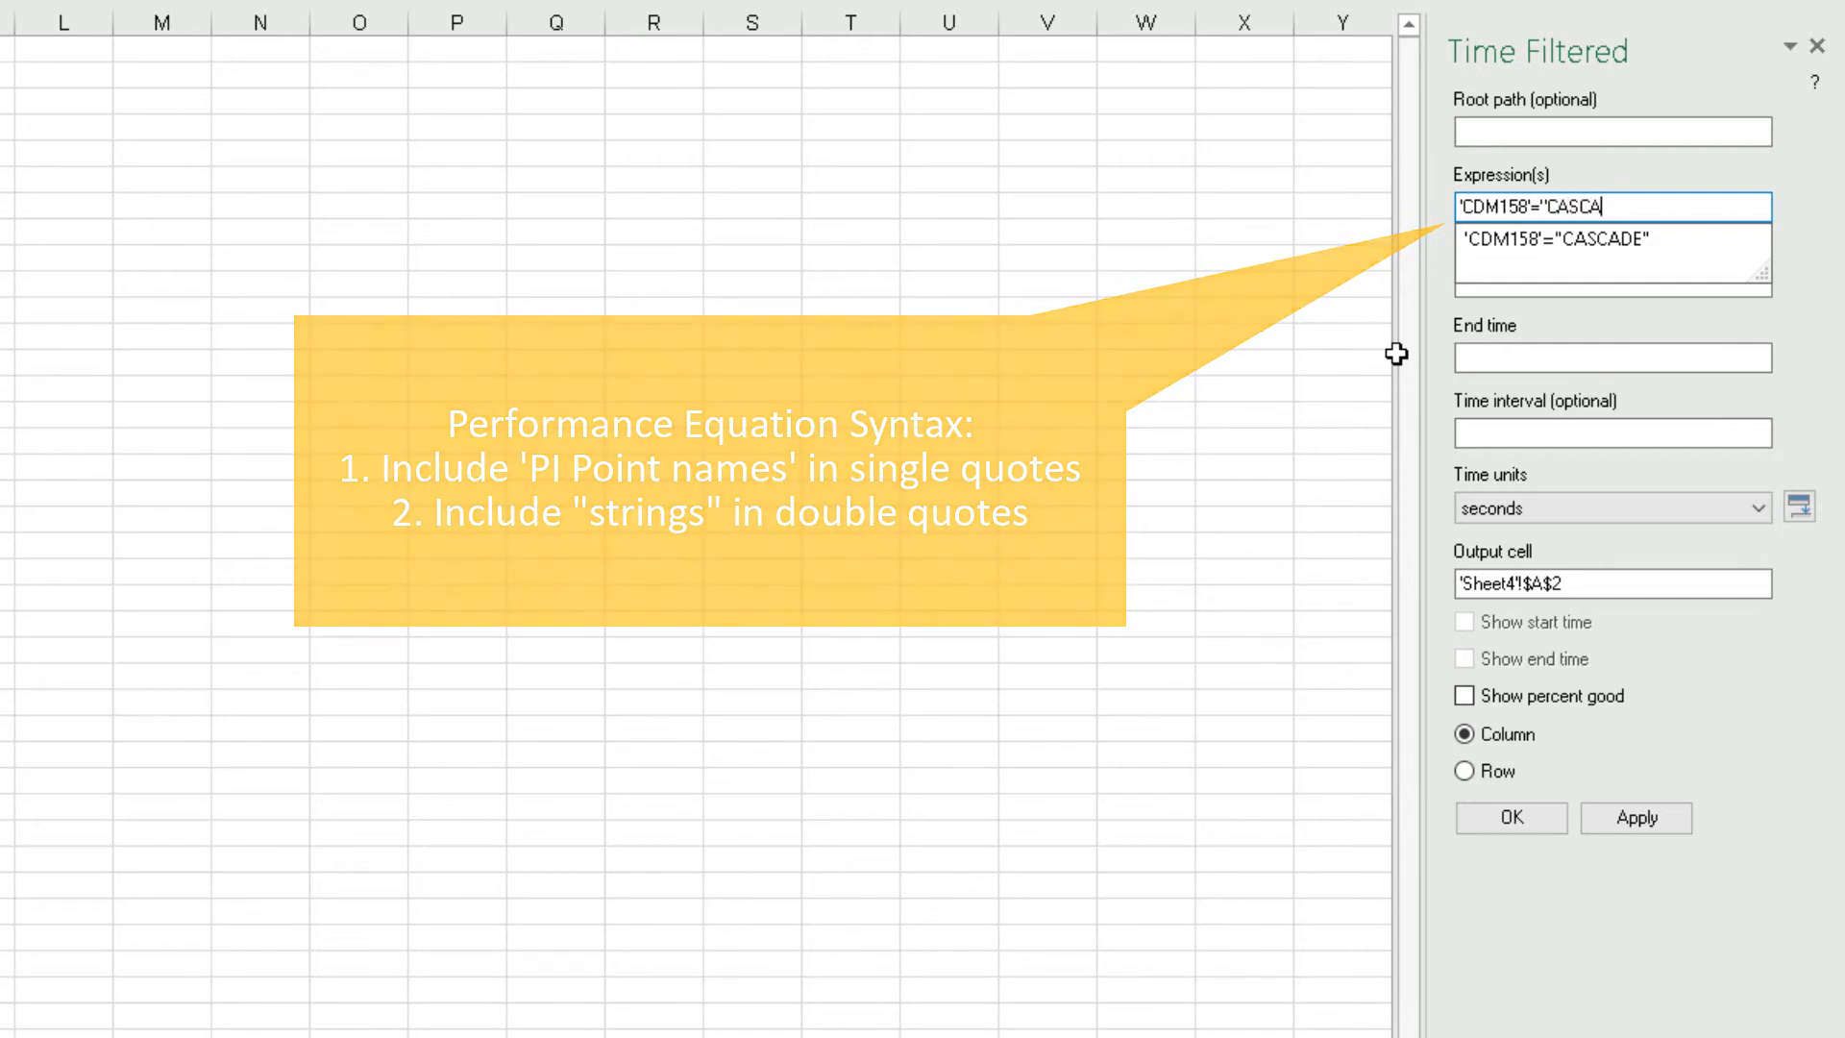
text(DE)
text(")
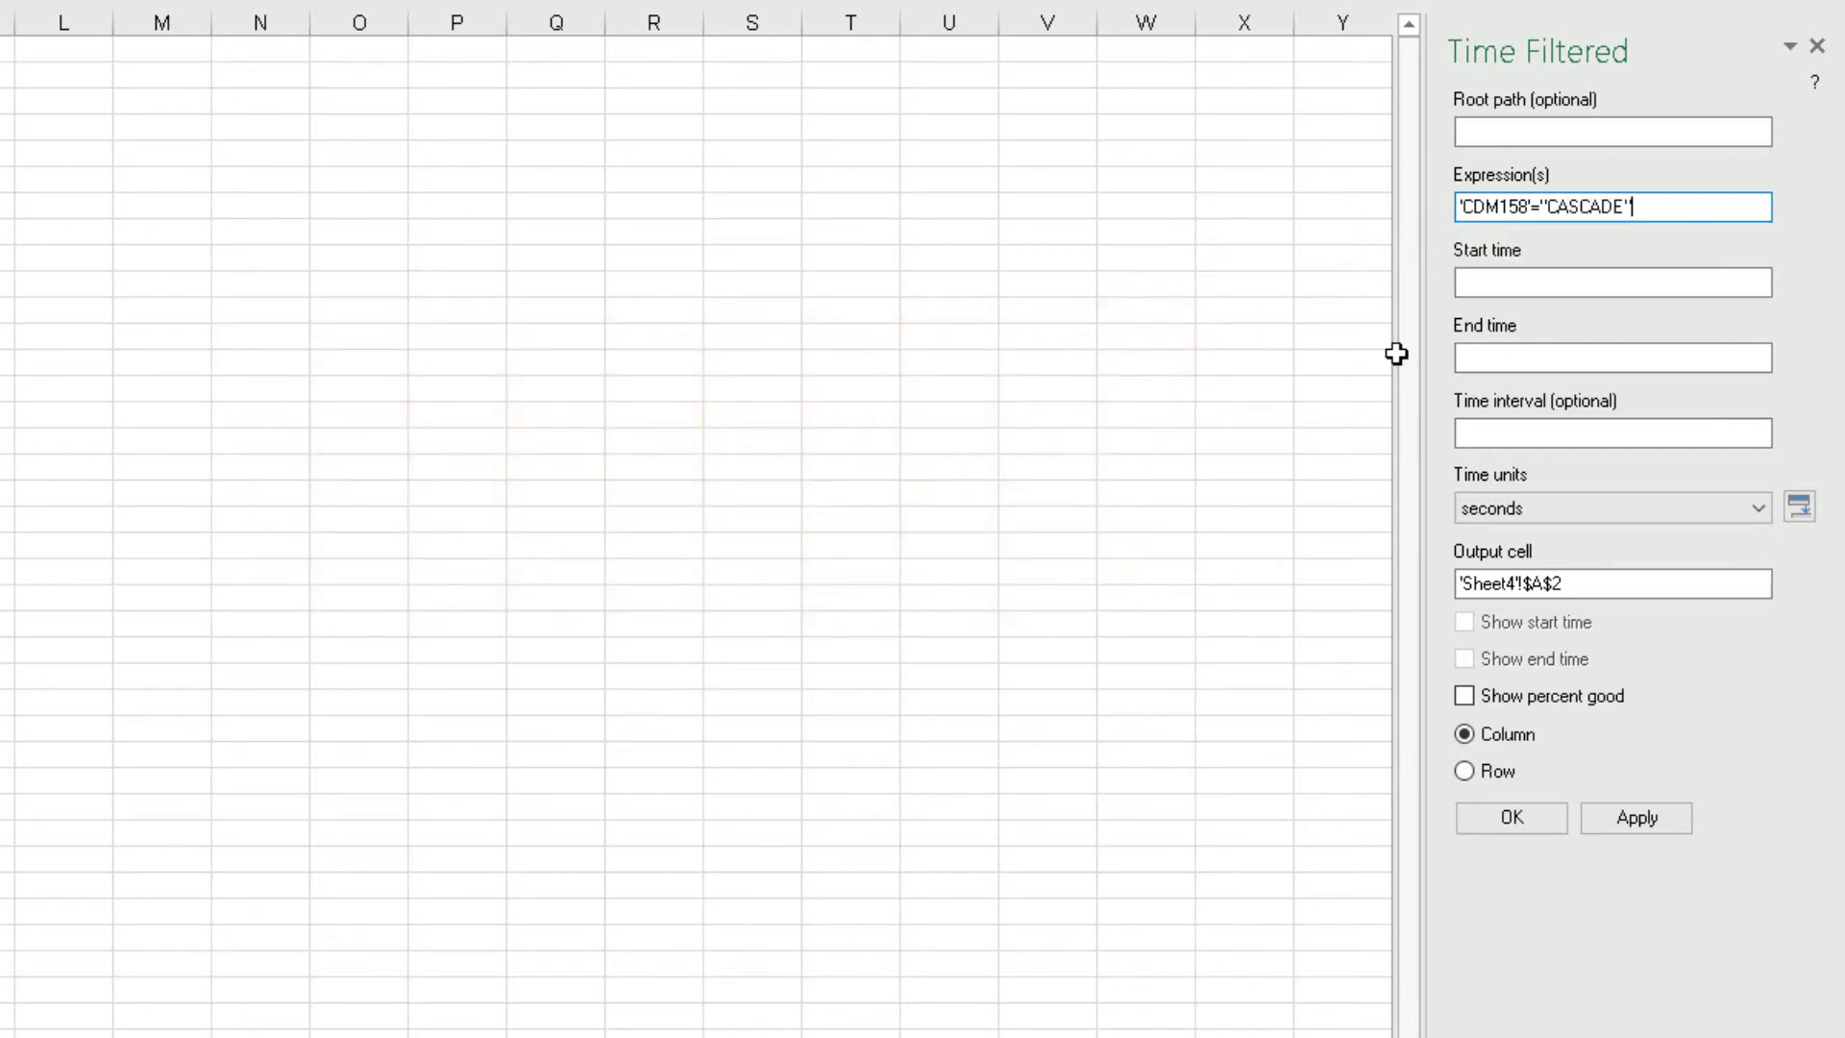
click(1608, 283)
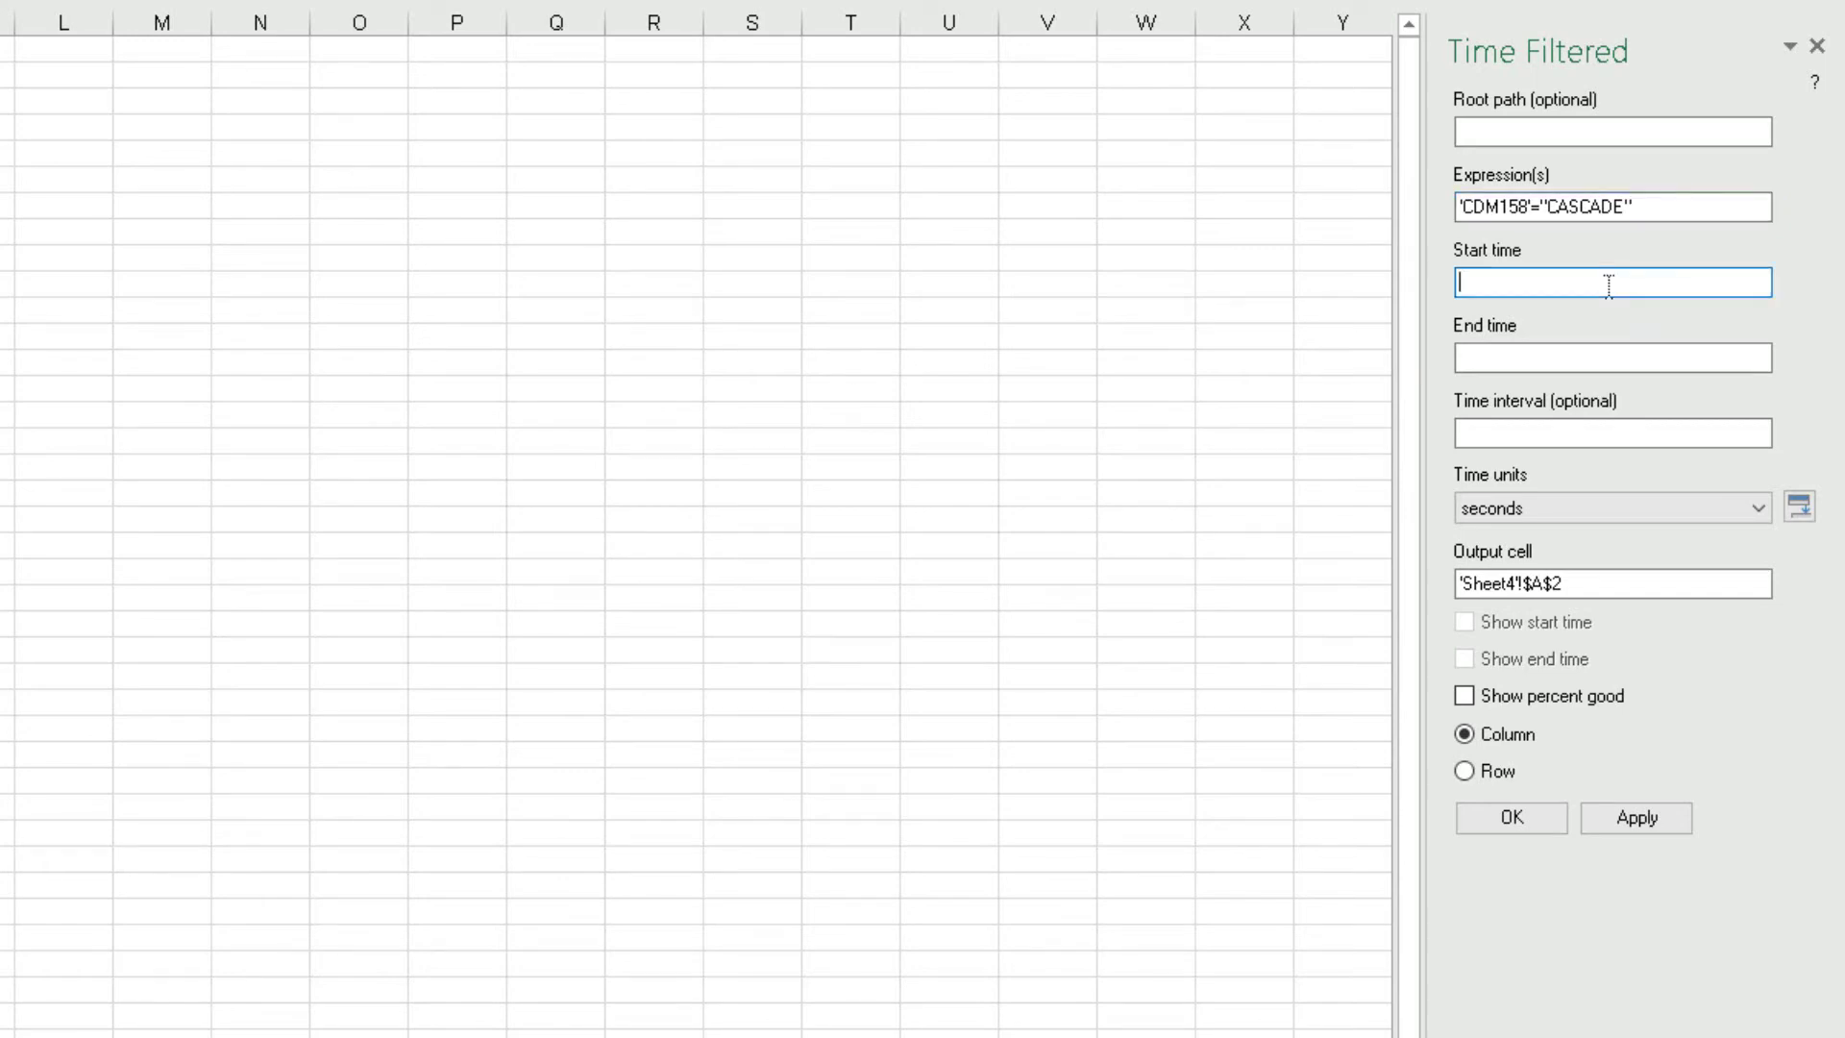
text(T-3d)
click(1613, 358)
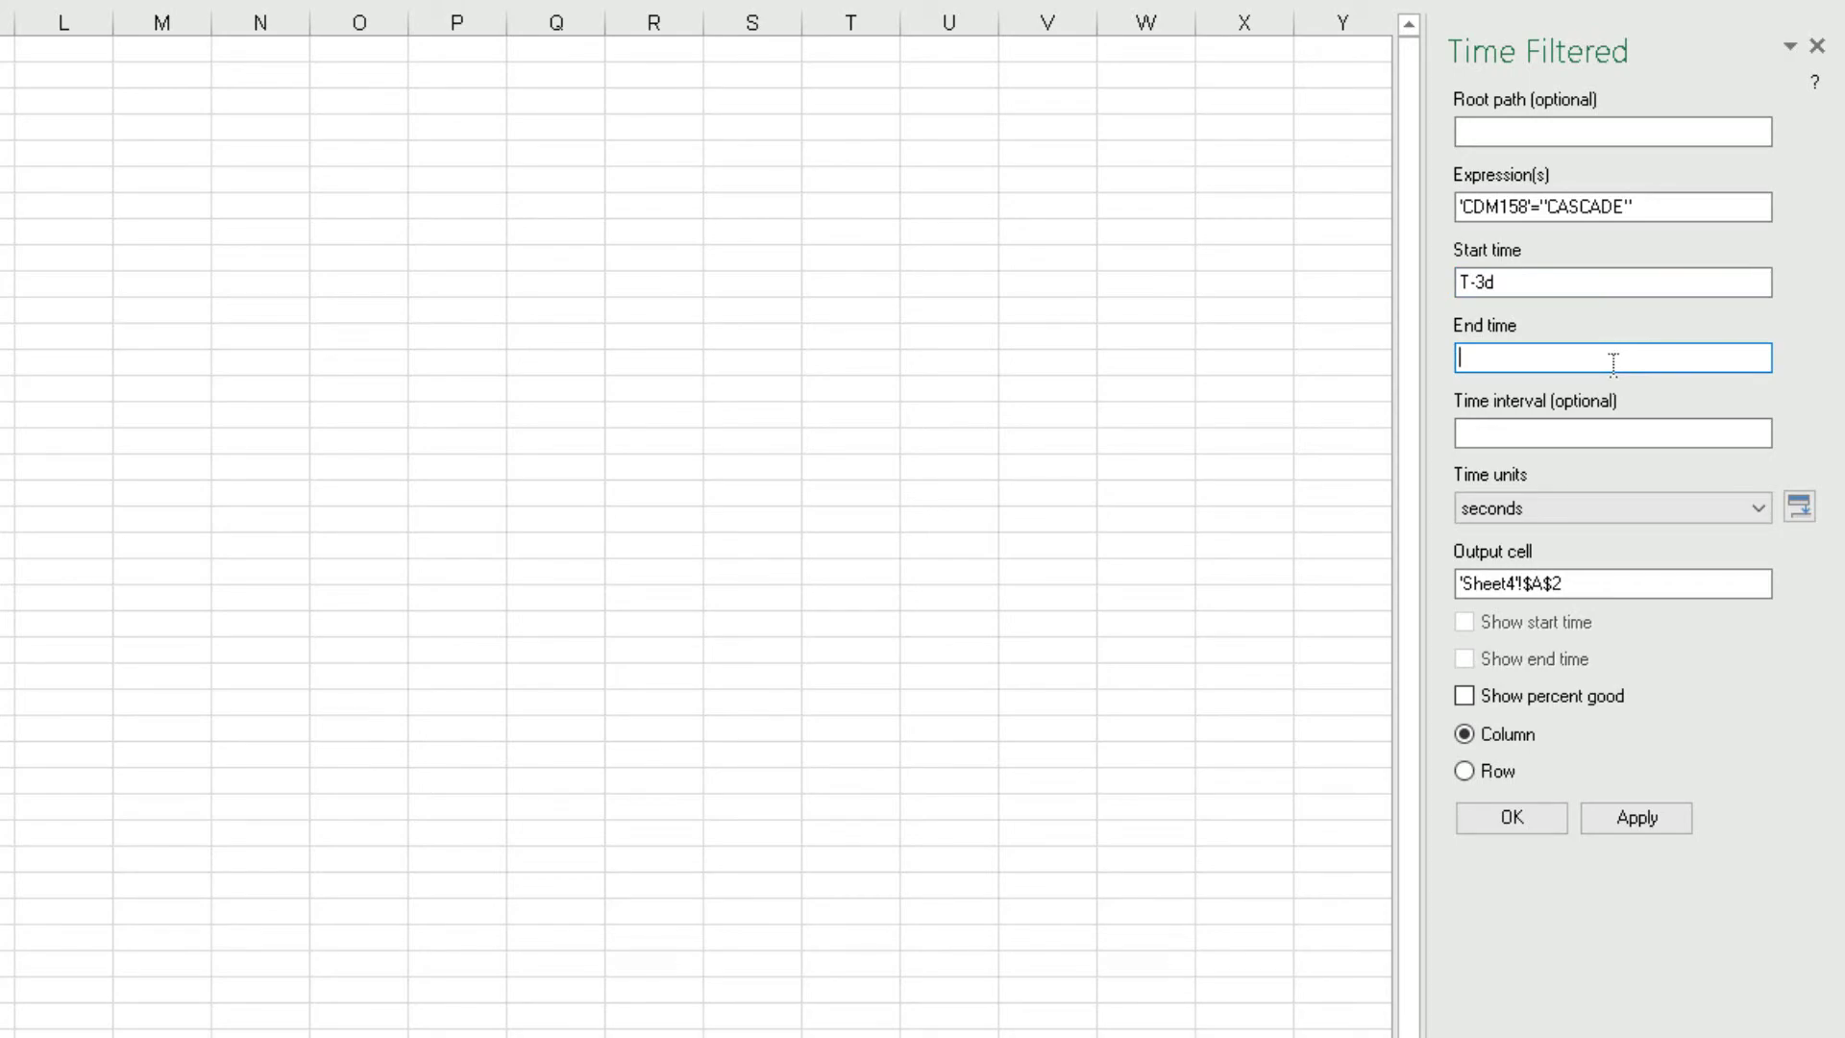
text(T)
click(1569, 510)
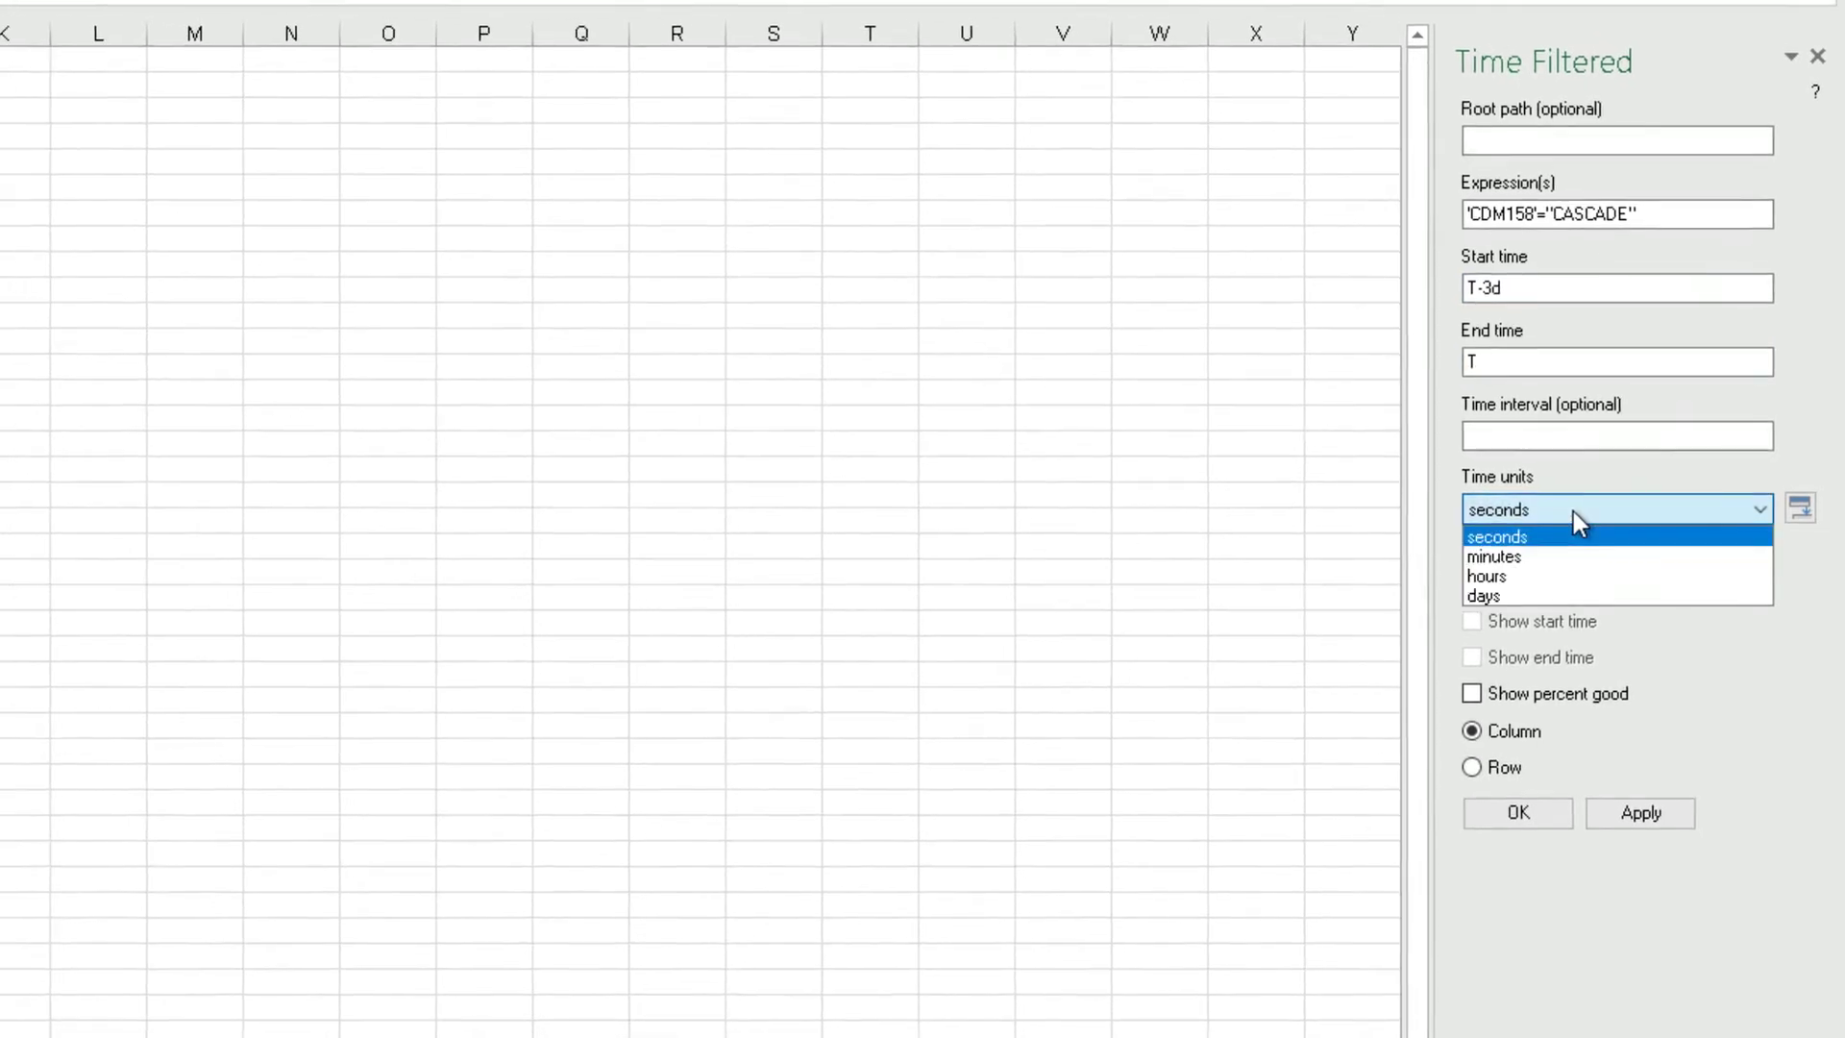
click(1574, 573)
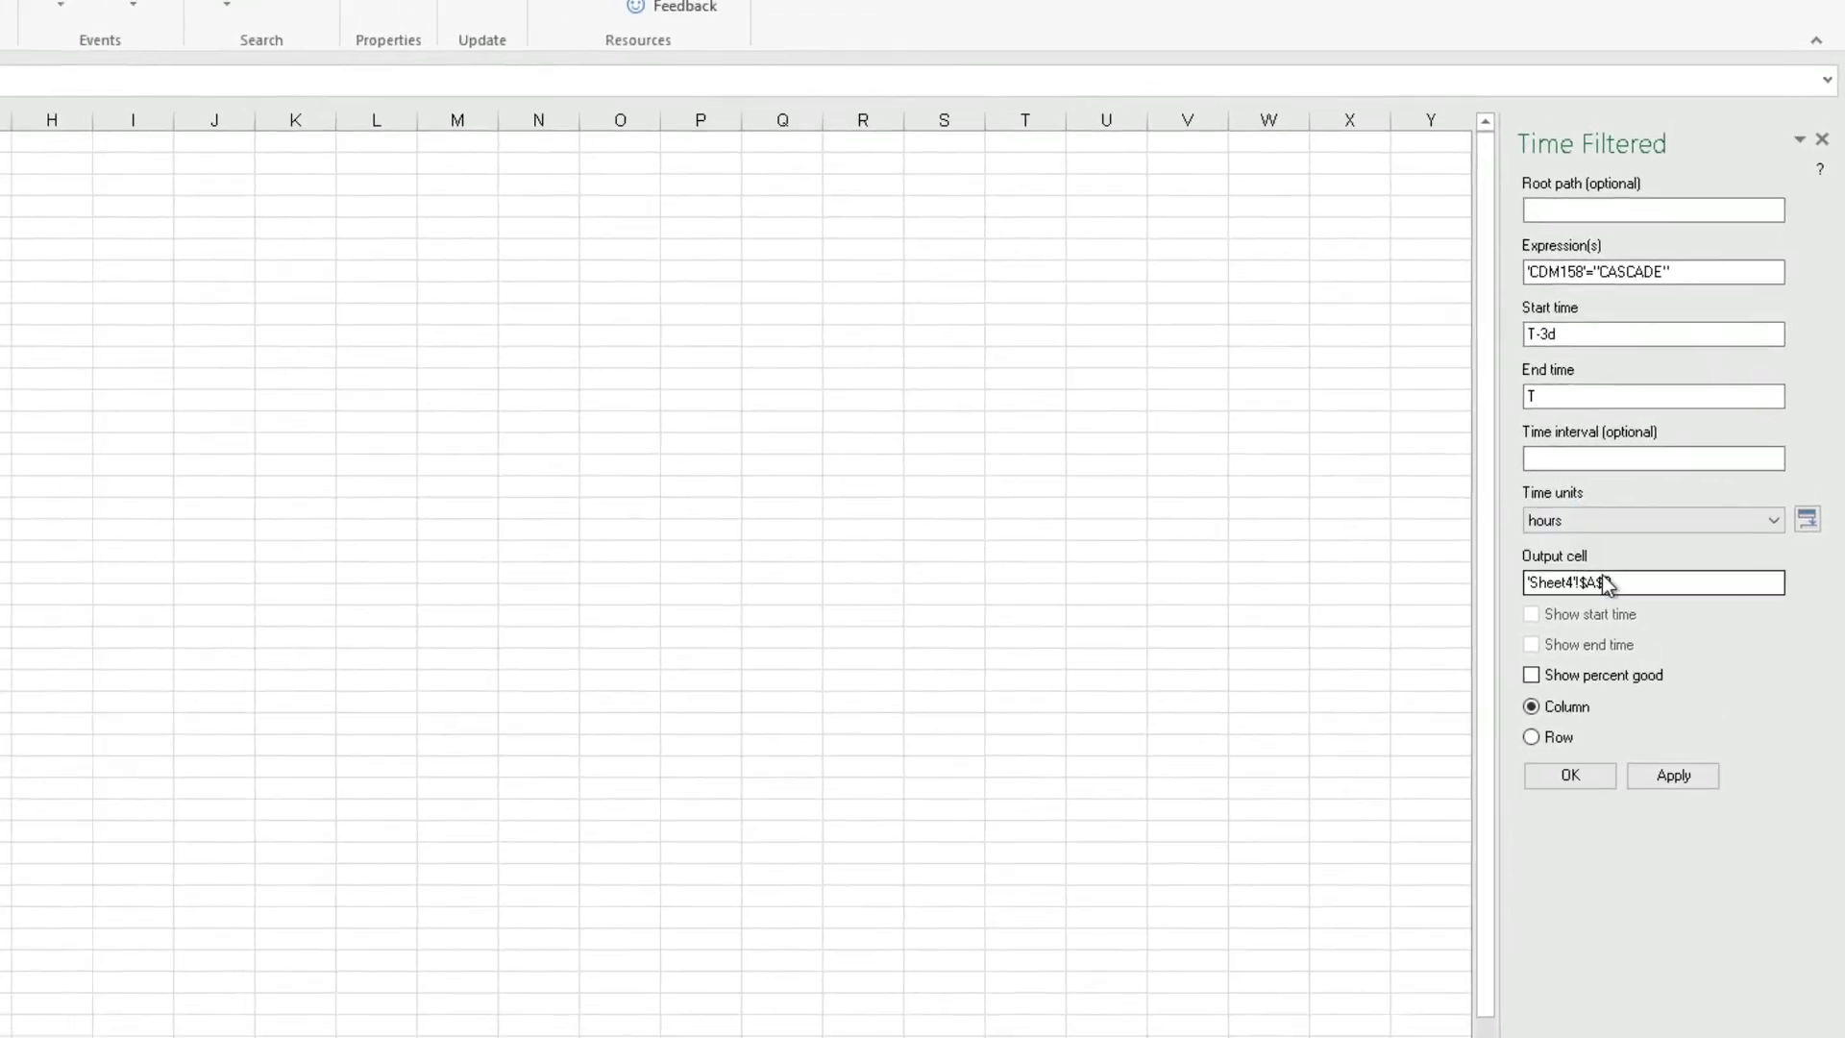
click(1674, 775)
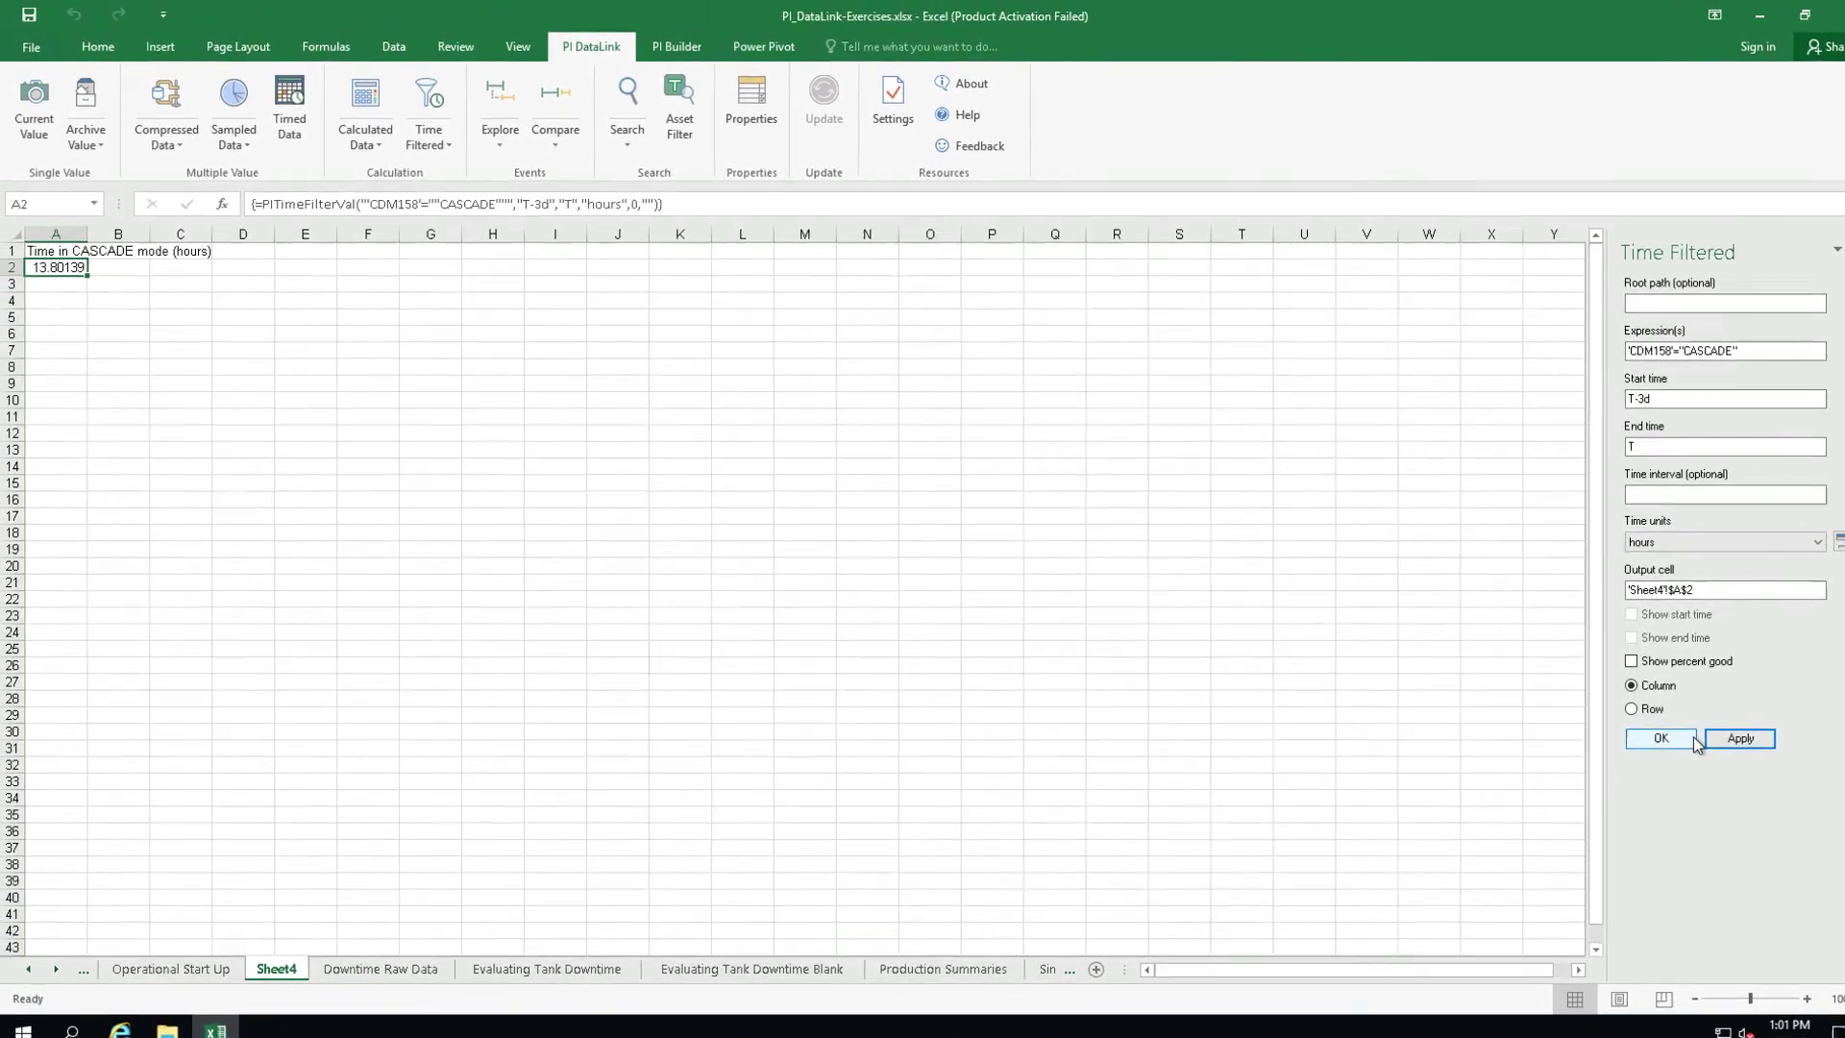
Close the Time Filtered pane with OK, keeping the 13.80139 result in A2.
click(1643, 729)
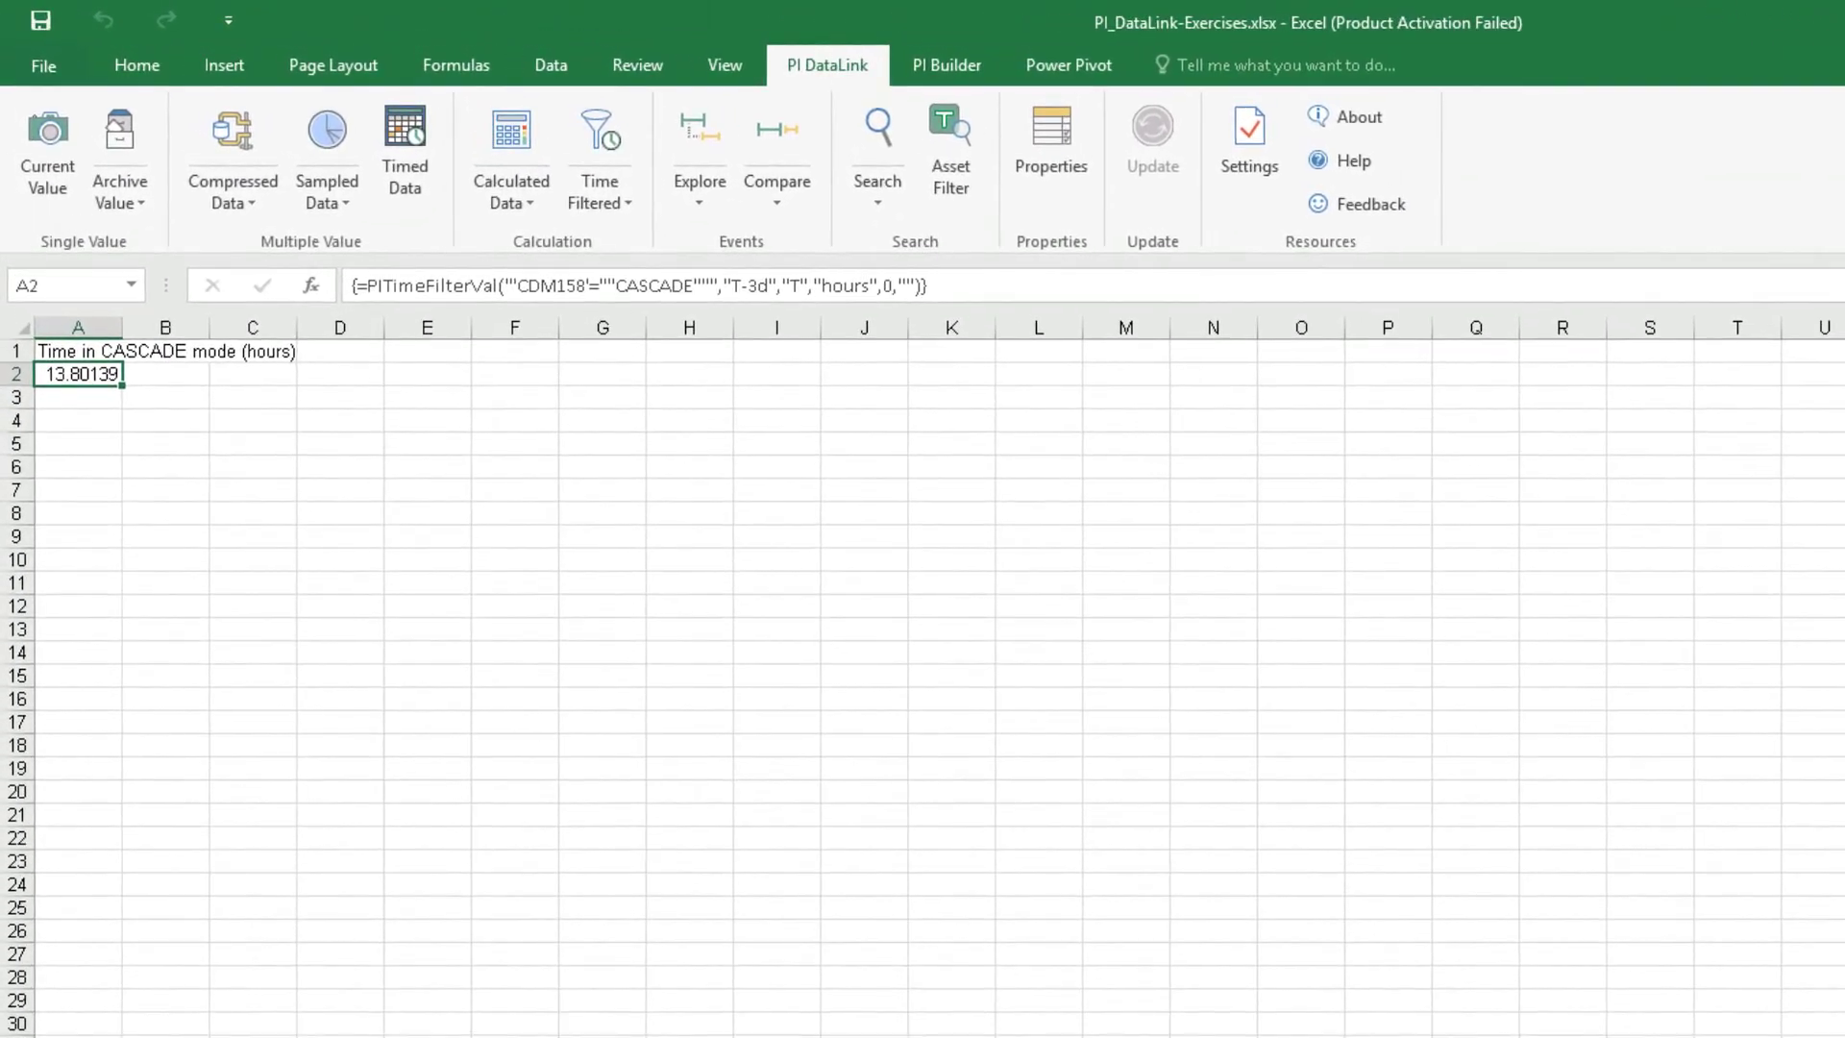